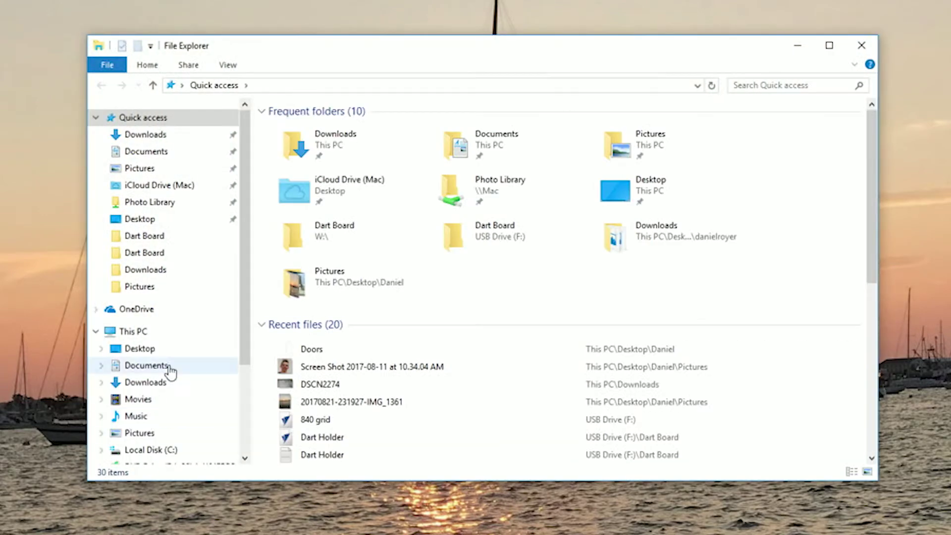
Step: Scroll the navigation pane and show the USB Drive (F:) contents with the installer and license file
{"action": "left_click_drag", "start_coordinate": [244, 355], "coordinate": [238, 429]}
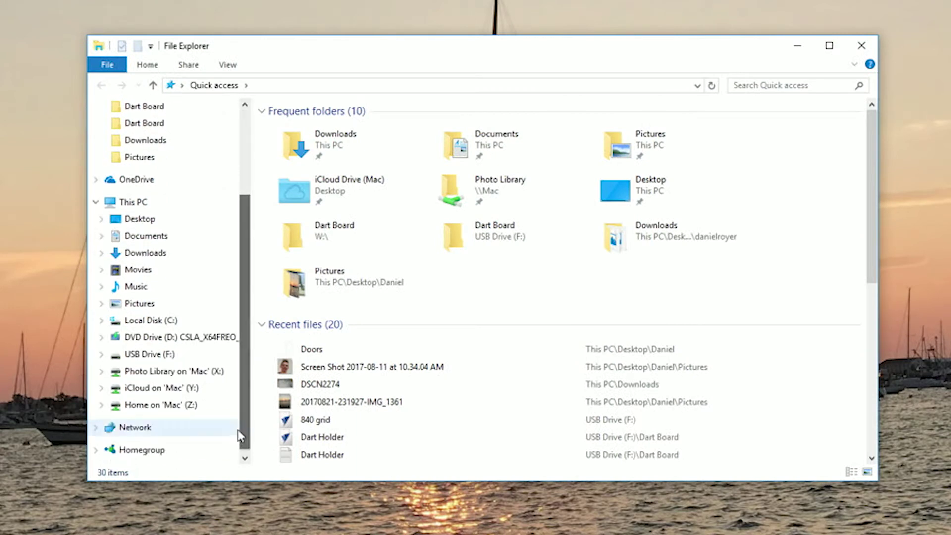
{"action": "left_click", "coordinate": [163, 353]}
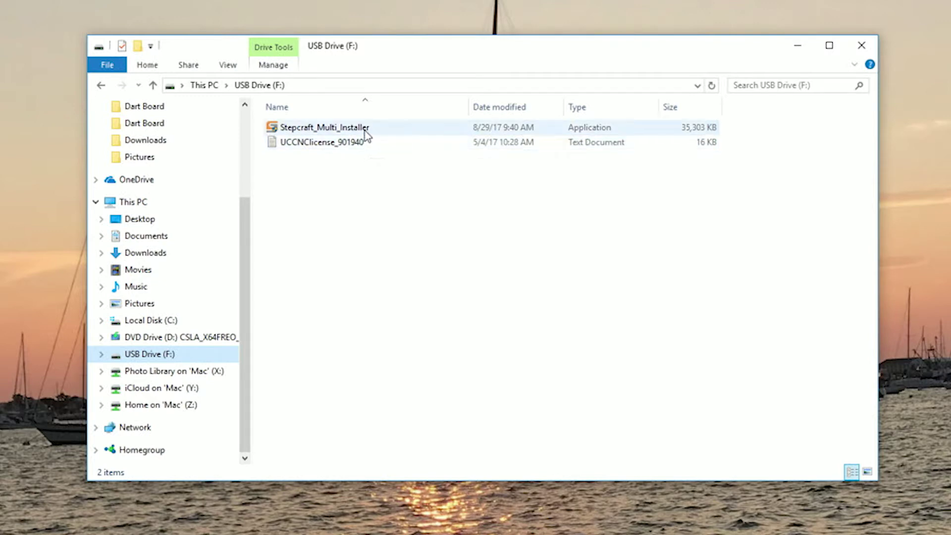
Step: Run Stepcraft_Multi_Installer from the USB drive
{"action": "double_click", "coordinate": [367, 129]}
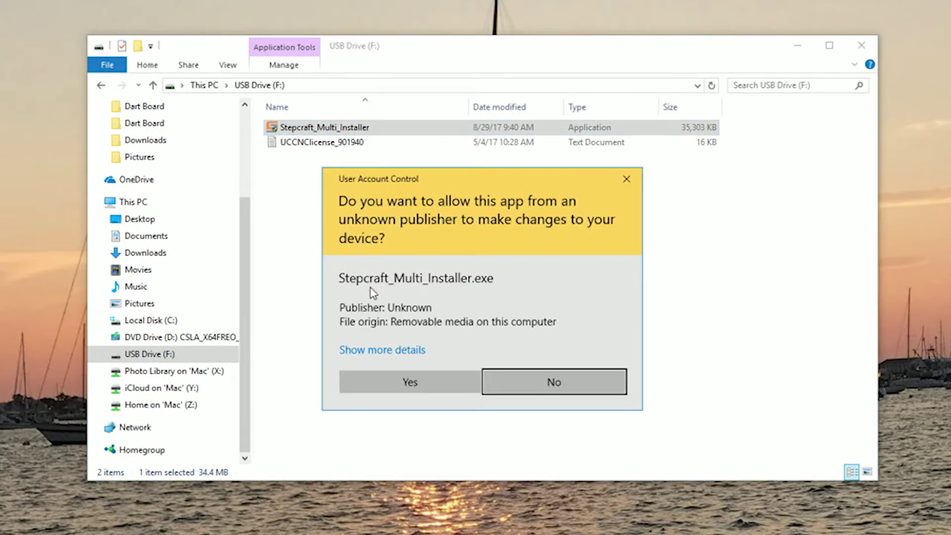
Step: Allow the installer to run, pass the welcome page, and pick the Stepcraft2/840 model
{"action": "left_click", "coordinate": [375, 385]}
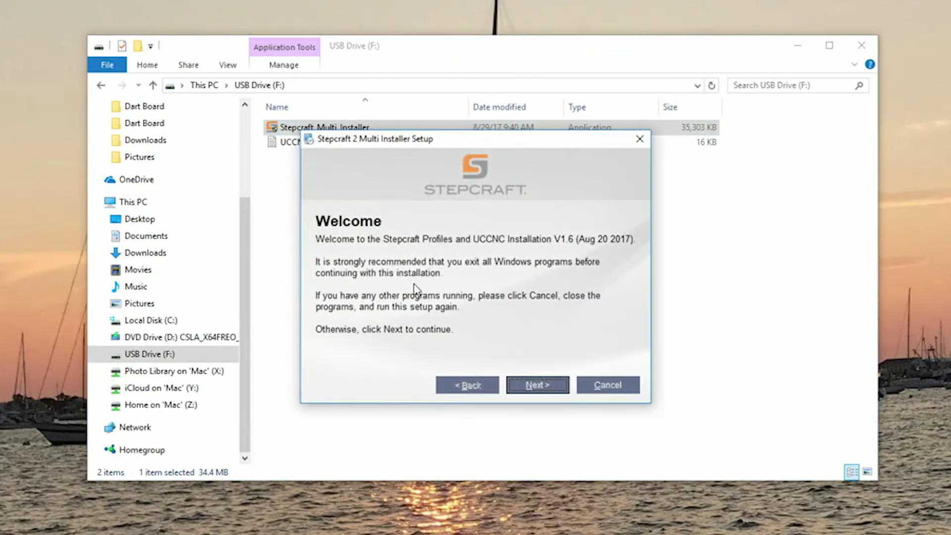
{"action": "left_click", "coordinate": [525, 388]}
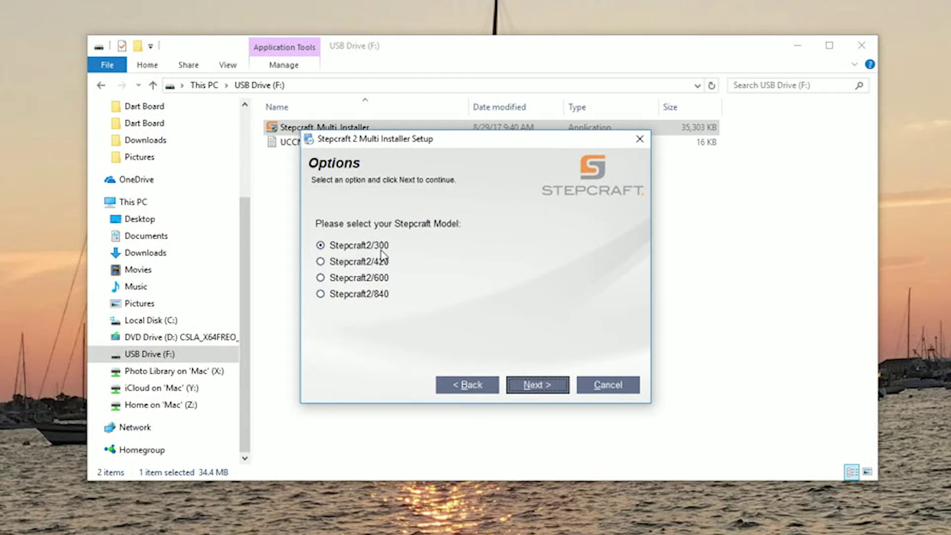
{"action": "left_click", "coordinate": [321, 294]}
{"action": "left_click", "coordinate": [528, 387]}
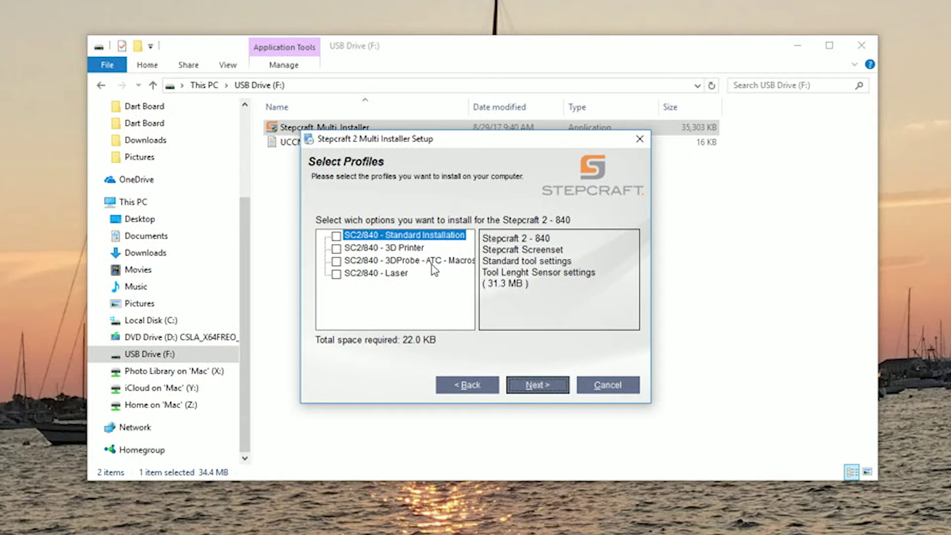
Step: Install the Standard, 3D Printer, 3DProbe ATC Macros and Laser SC2/840 profiles into C:\UCCNC
{"action": "left_click", "coordinate": [337, 238]}
{"action": "left_click", "coordinate": [336, 248]}
{"action": "left_click", "coordinate": [337, 261]}
{"action": "left_click", "coordinate": [336, 274]}
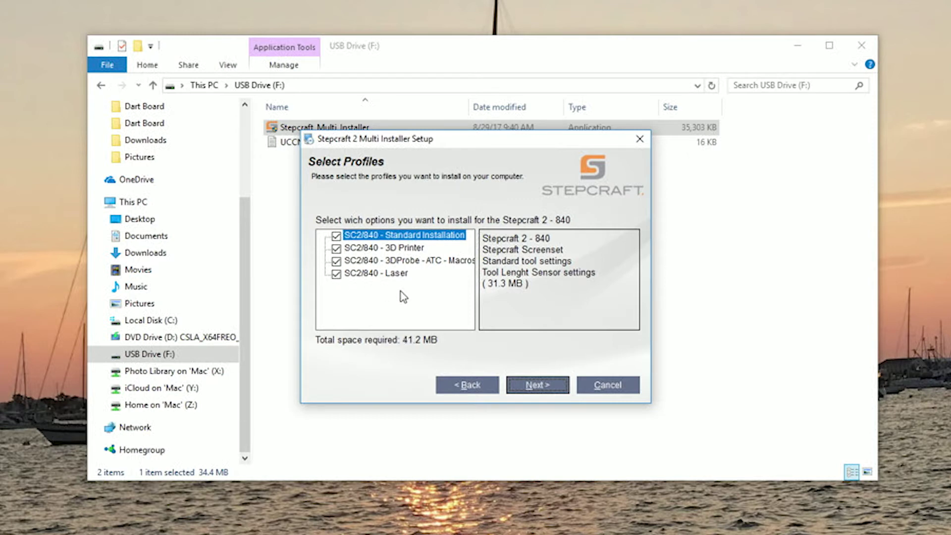
{"action": "left_click", "coordinate": [530, 386]}
{"action": "left_click", "coordinate": [530, 385]}
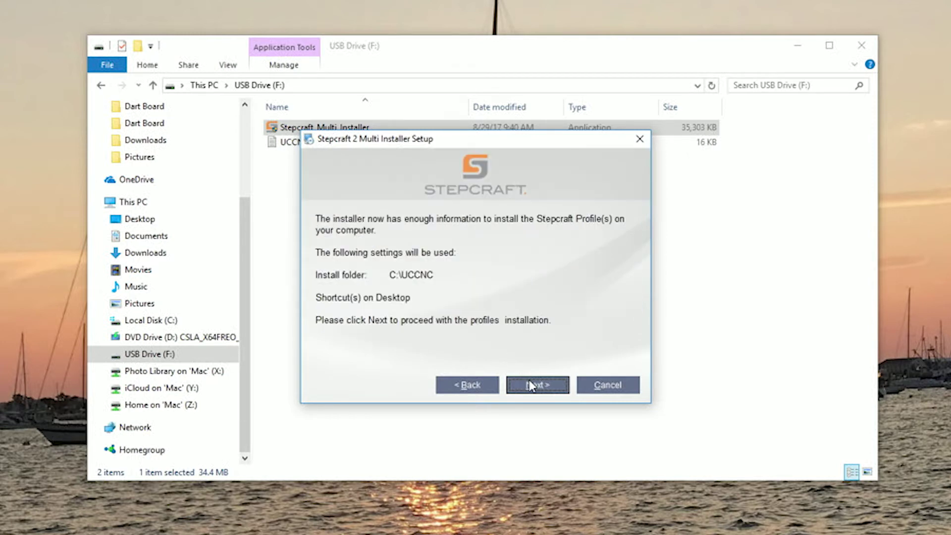
{"action": "left_click", "coordinate": [529, 385]}
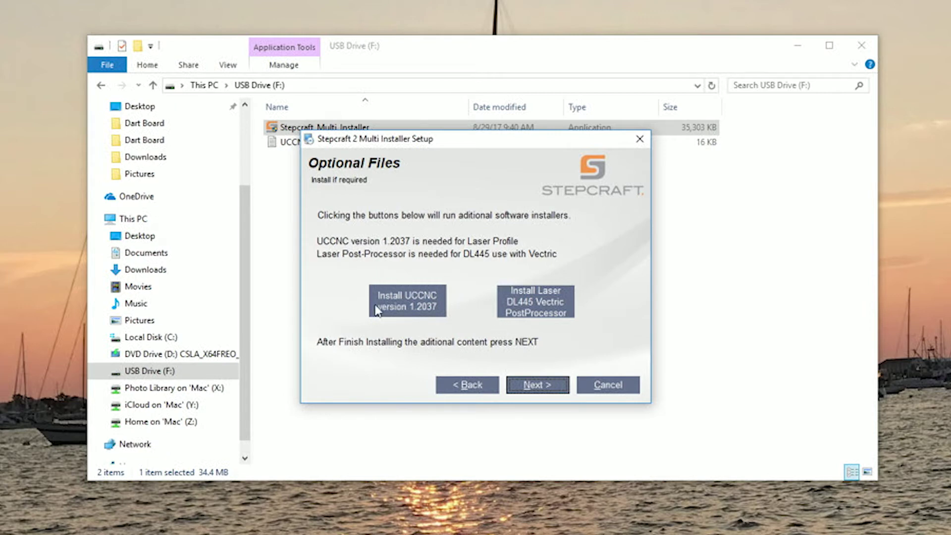
Step: Launch the optional UCCNC 1.2037 installer with English as the setup language
{"action": "left_click", "coordinate": [412, 299]}
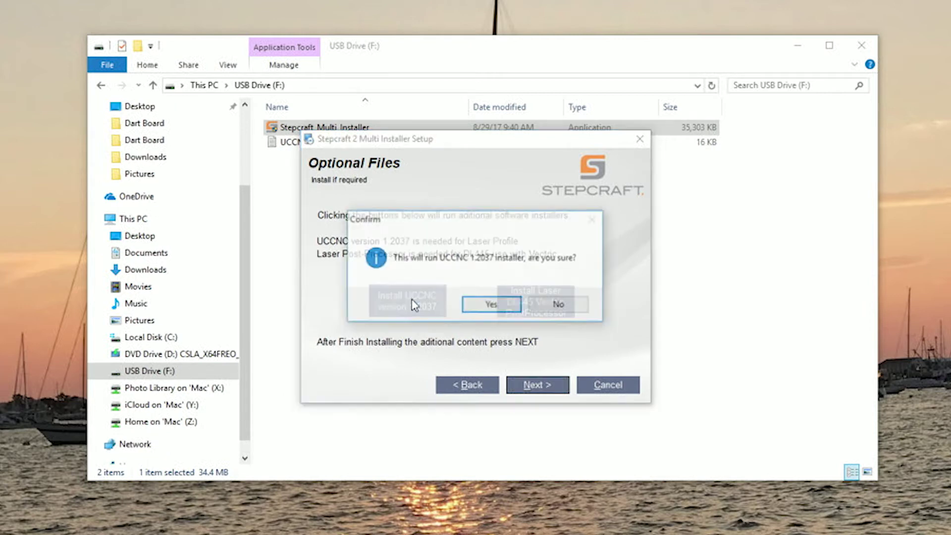
{"action": "left_click", "coordinate": [484, 306]}
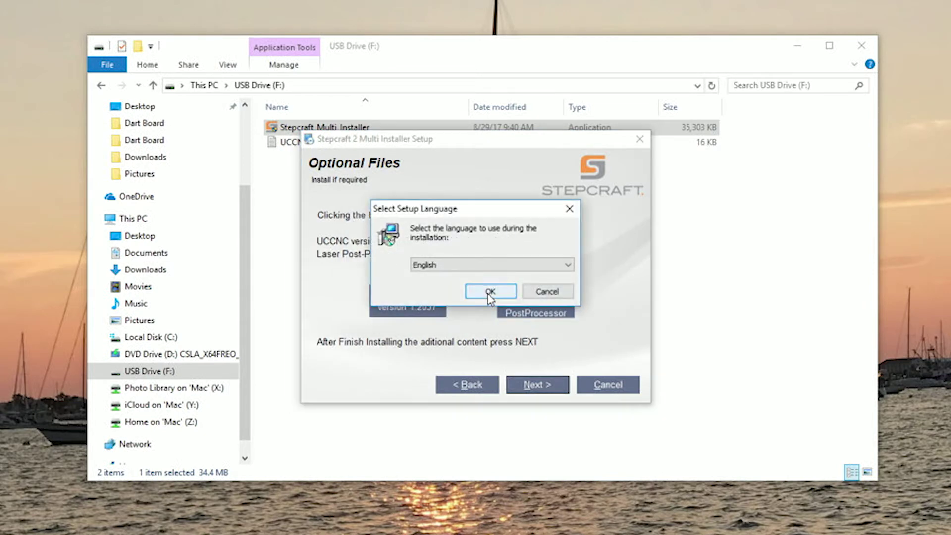
{"action": "left_click", "coordinate": [491, 292]}
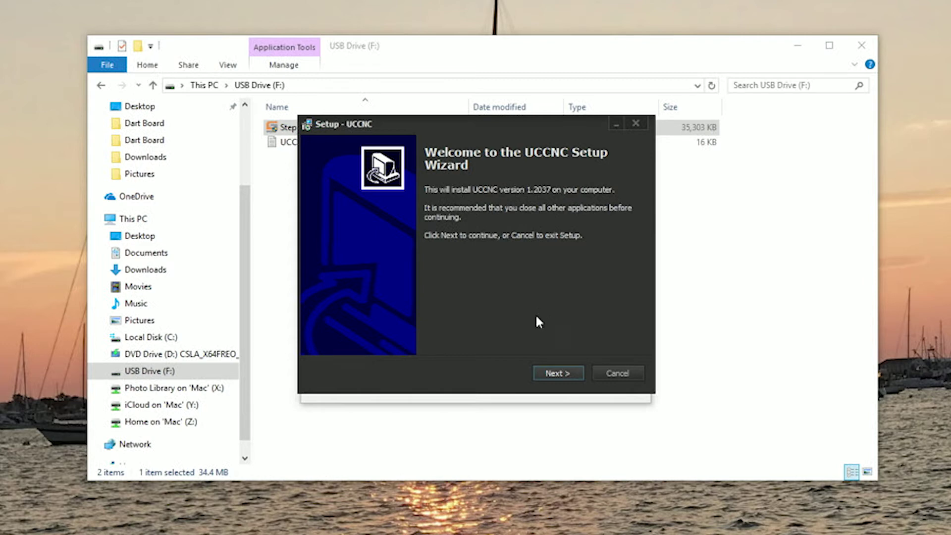
Step: Accept the UCCNC license agreement
{"action": "left_click", "coordinate": [551, 372]}
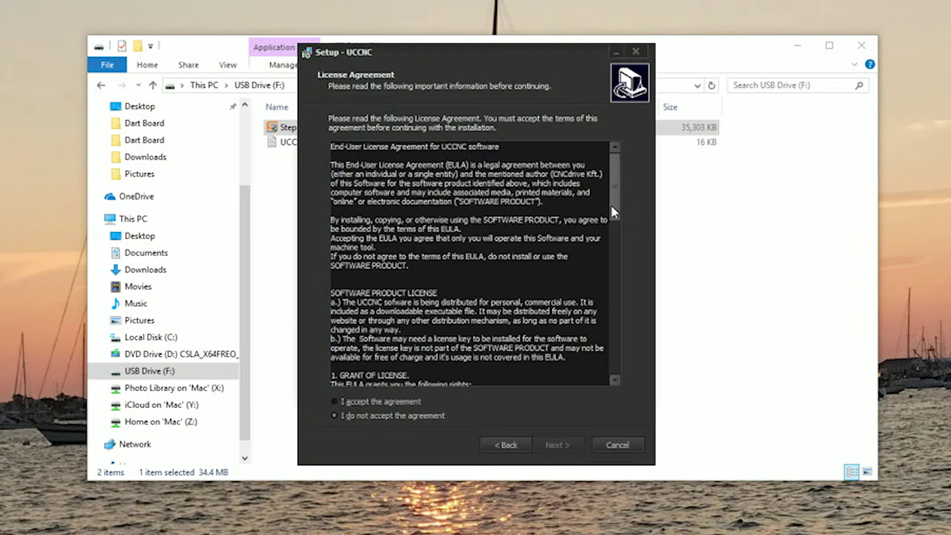
{"action": "scroll", "coordinate": [611, 204], "scroll_direction": "down", "scroll_amount": 5}
{"action": "scroll", "coordinate": [601, 275], "scroll_direction": "down", "scroll_amount": 10}
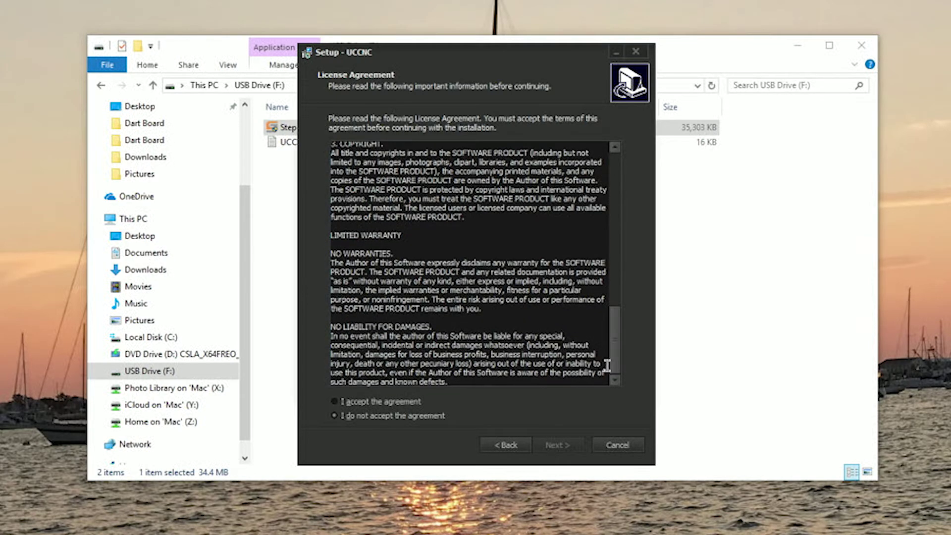
{"action": "left_click", "coordinate": [339, 402]}
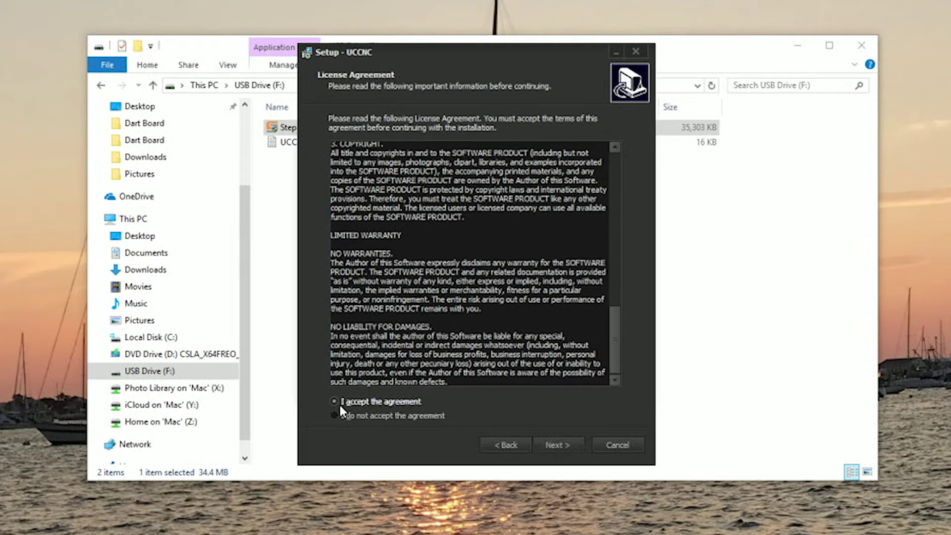
{"action": "left_click", "coordinate": [553, 445]}
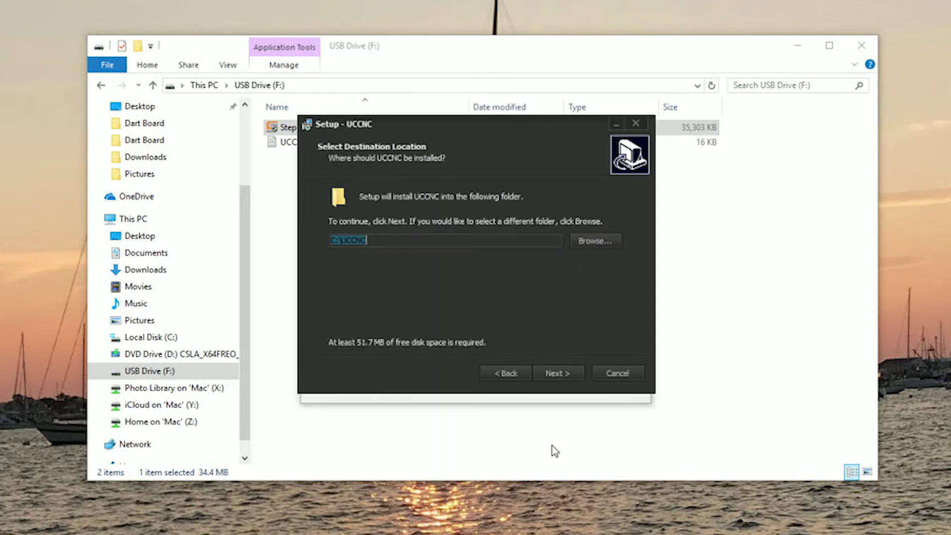
Step: Keep the existing C:\UCCNC folder as destination and keep overwriting the default profile
{"action": "left_click", "coordinate": [568, 371]}
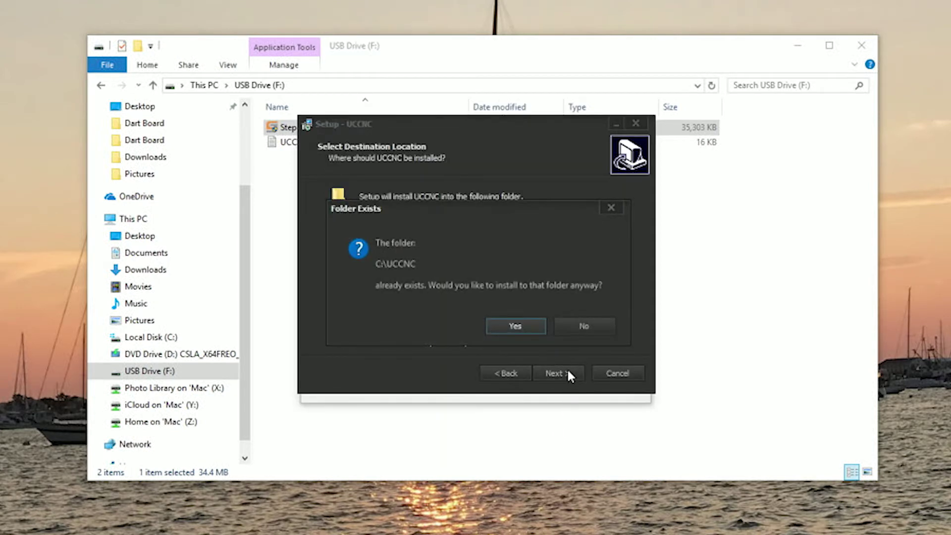
{"action": "left_click", "coordinate": [517, 325]}
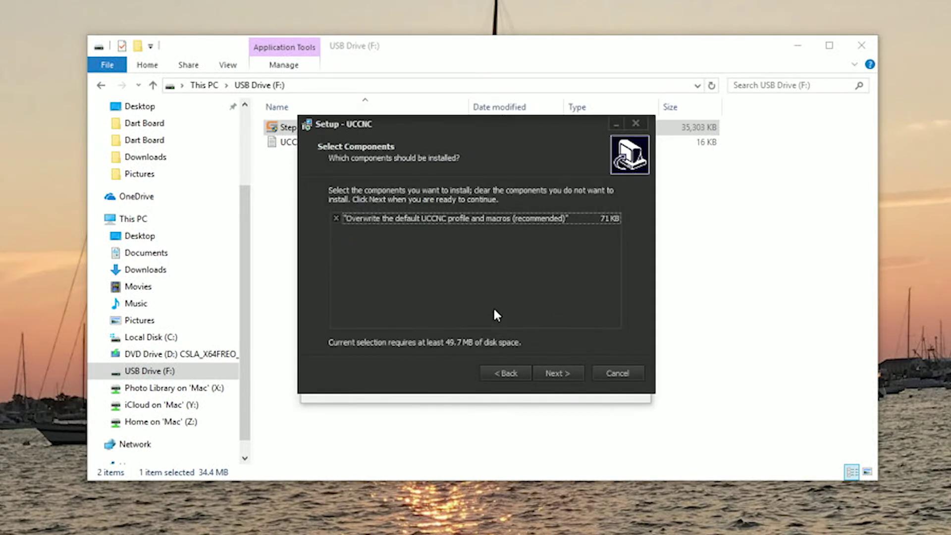
{"action": "left_click", "coordinate": [550, 374]}
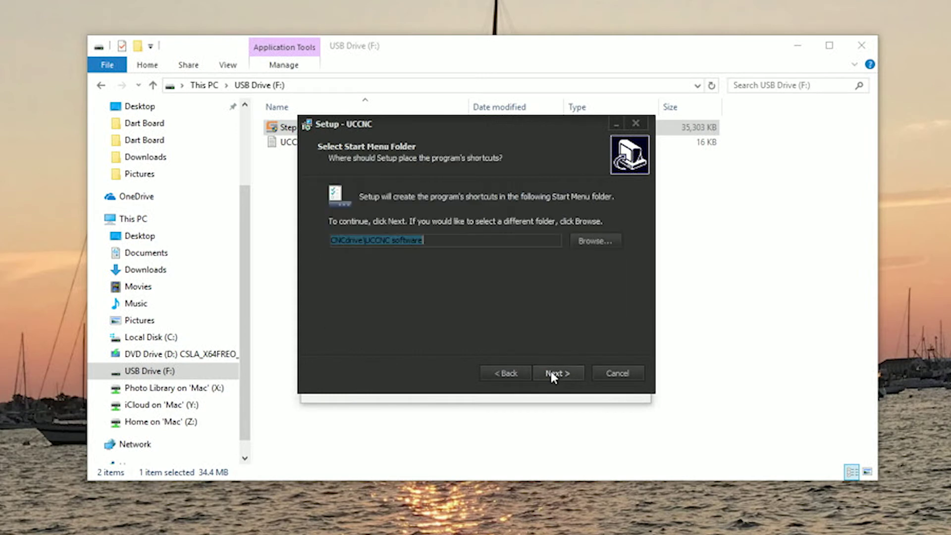
{"action": "left_click", "coordinate": [551, 373]}
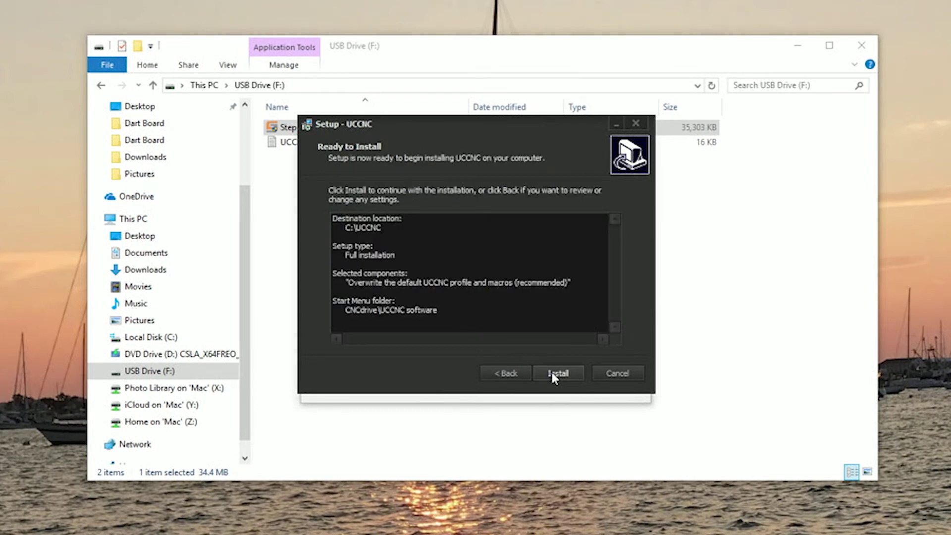
Step: Install UCCNC, acknowledge the USB driver notice, finish setup, and complete the Stepcraft installer
{"action": "left_click", "coordinate": [552, 373]}
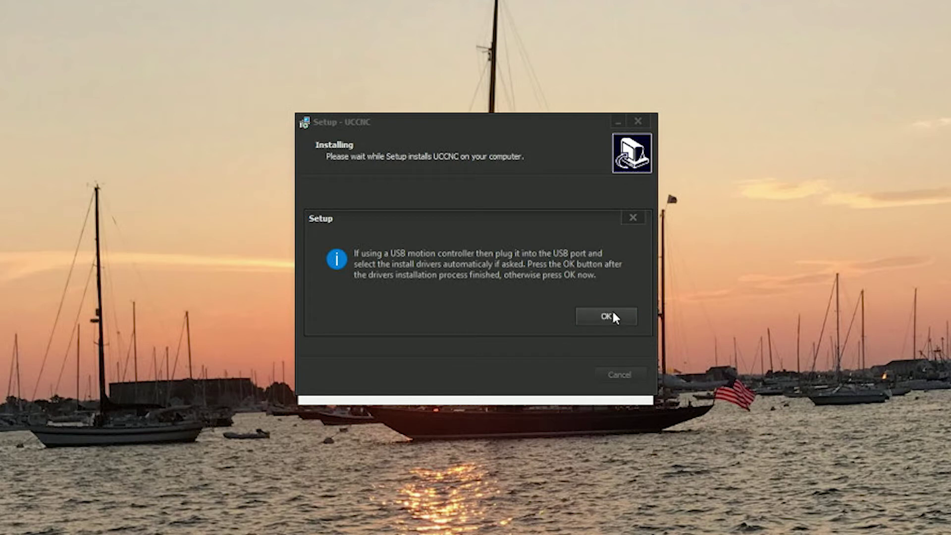
{"action": "left_click", "coordinate": [611, 310]}
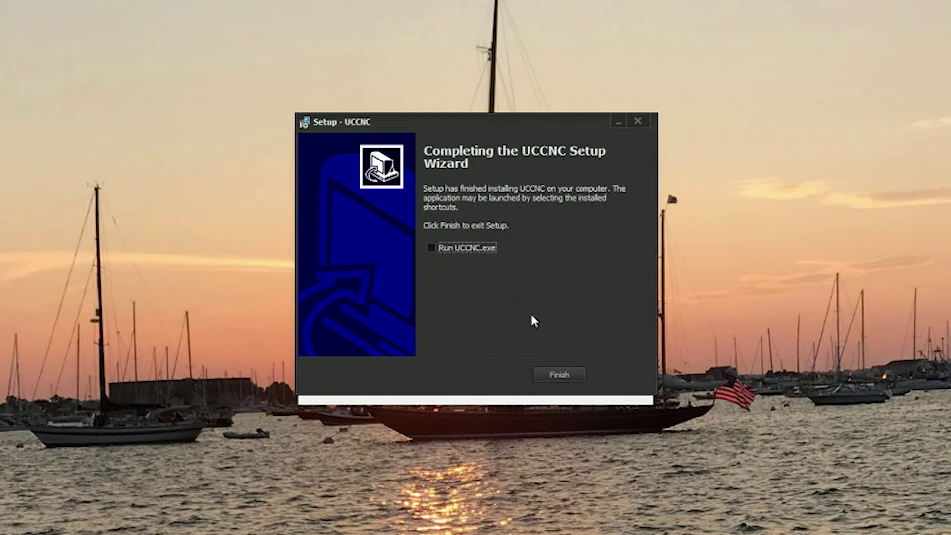
{"action": "left_click", "coordinate": [554, 376]}
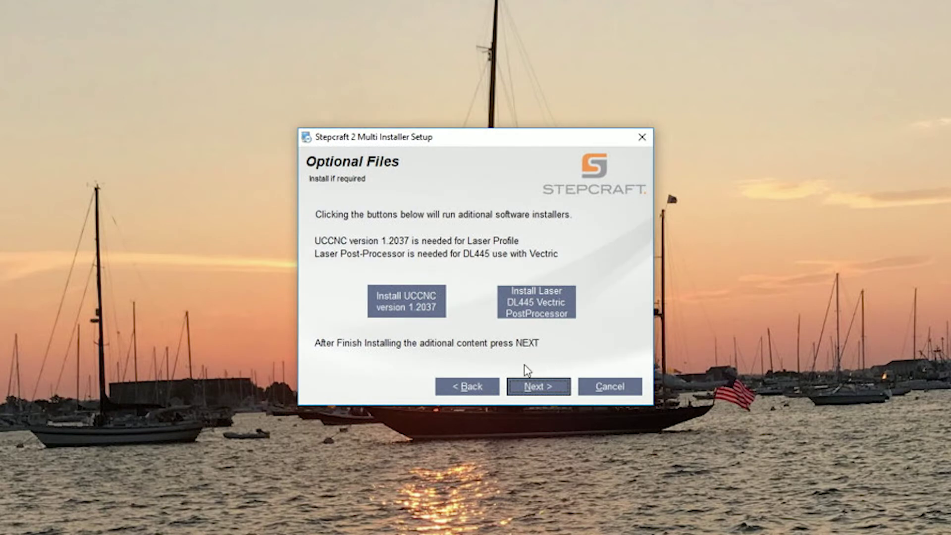
{"action": "left_click", "coordinate": [534, 389]}
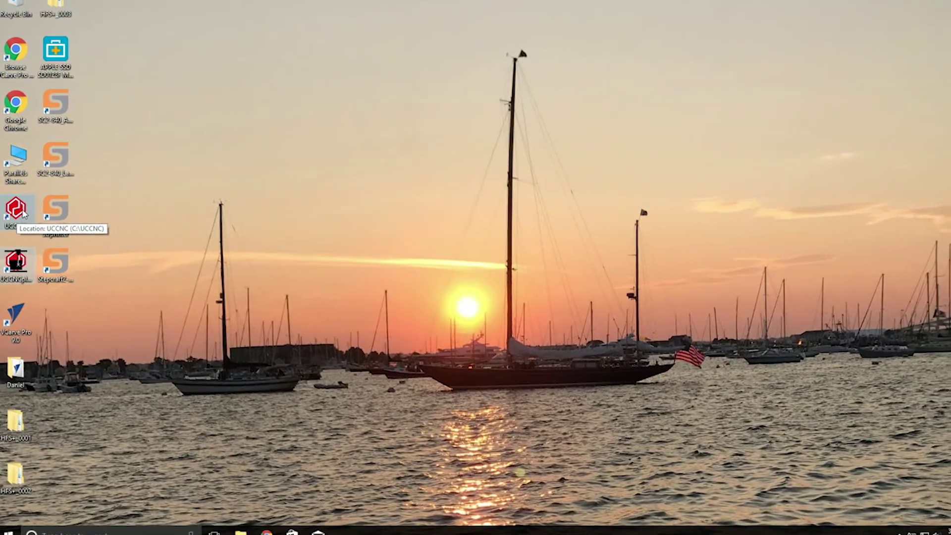
Step: Move the generic UCCNC shortcuts to the Recycle Bin and launch the Stepcraft2-840 shortcut
{"action": "left_click_drag", "start_coordinate": [23, 213], "coordinate": [15, 20]}
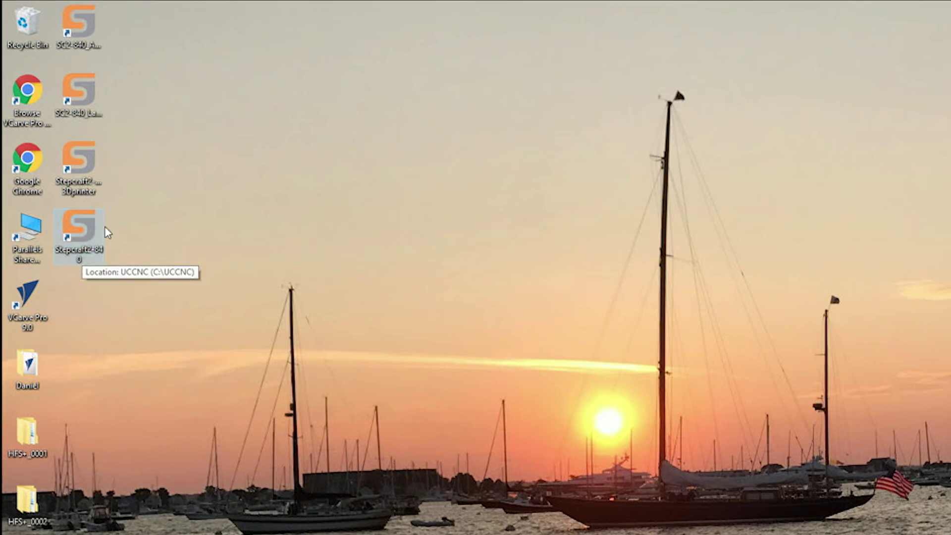
{"action": "double_click", "coordinate": [72, 240]}
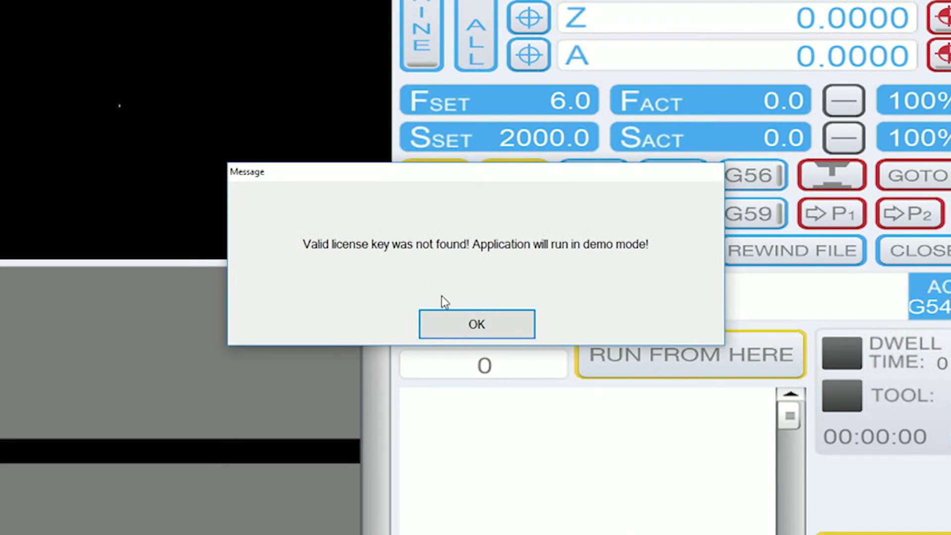
Step: Dismiss the demo-mode license warning and close UCCNC with Alt+F4
{"action": "left_click", "coordinate": [464, 325]}
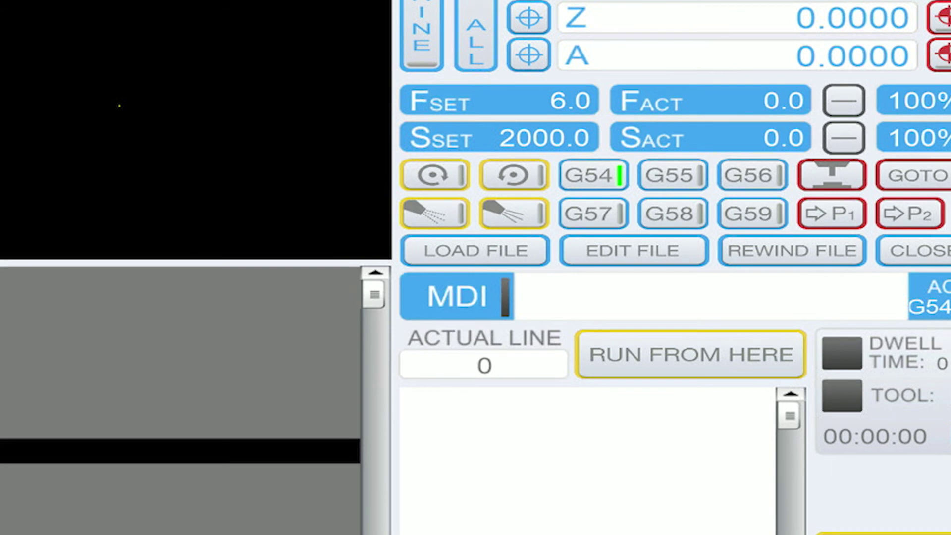
{"action": "key", "text": "alt+F4"}
{"action": "left_click", "coordinate": [386, 315]}
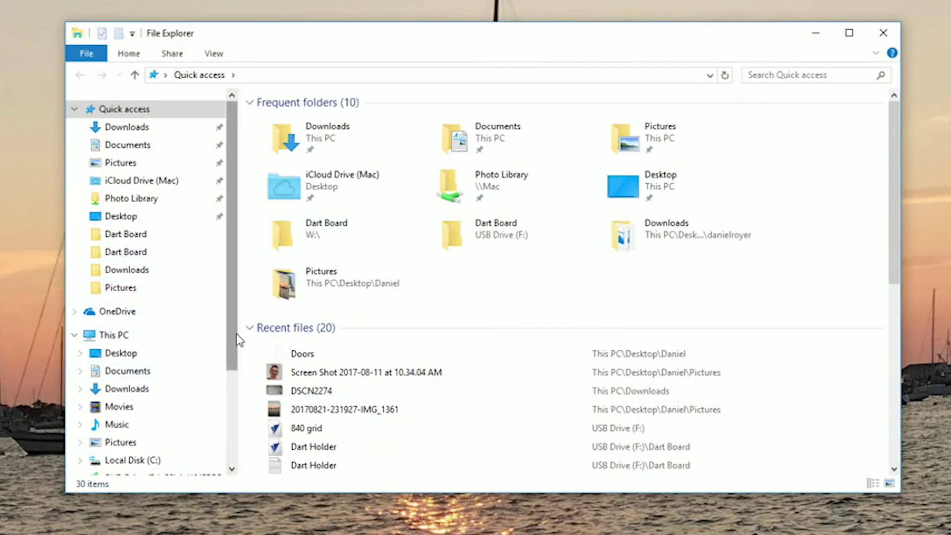
Step: Copy the UCCNC license text file from USB Drive (F:) and go to Local Disk (C:)
{"action": "scroll", "coordinate": [223, 409], "scroll_direction": "down", "scroll_amount": 3}
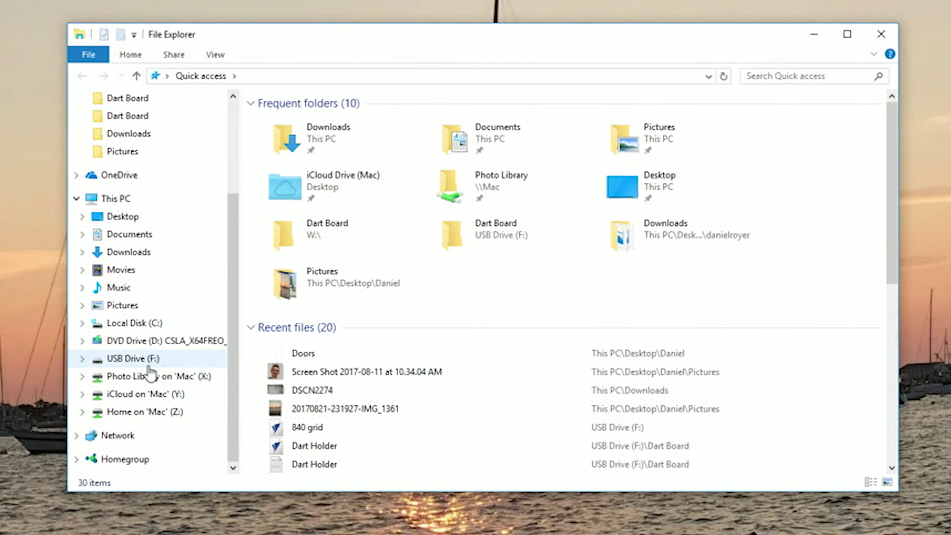
{"action": "left_click", "coordinate": [144, 359]}
{"action": "left_click", "coordinate": [304, 139]}
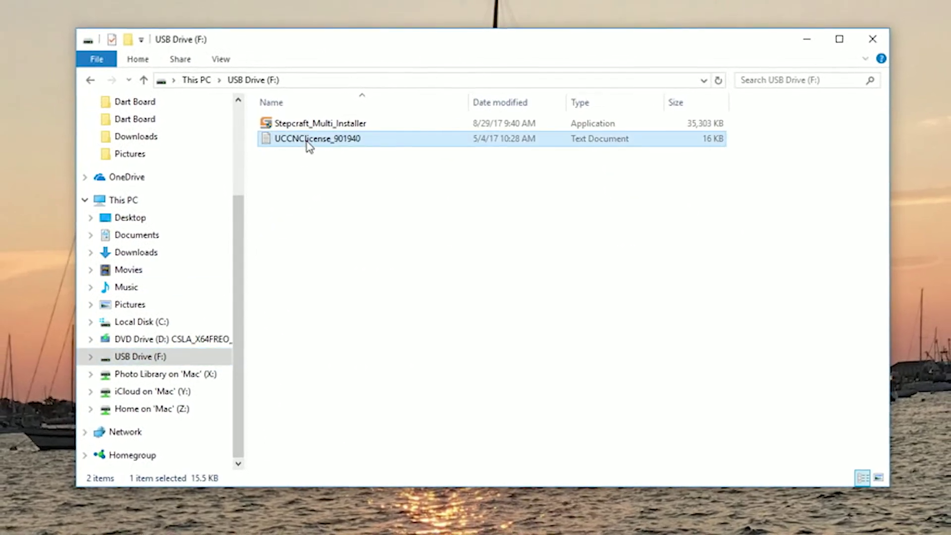
{"action": "right_click", "coordinate": [308, 142]}
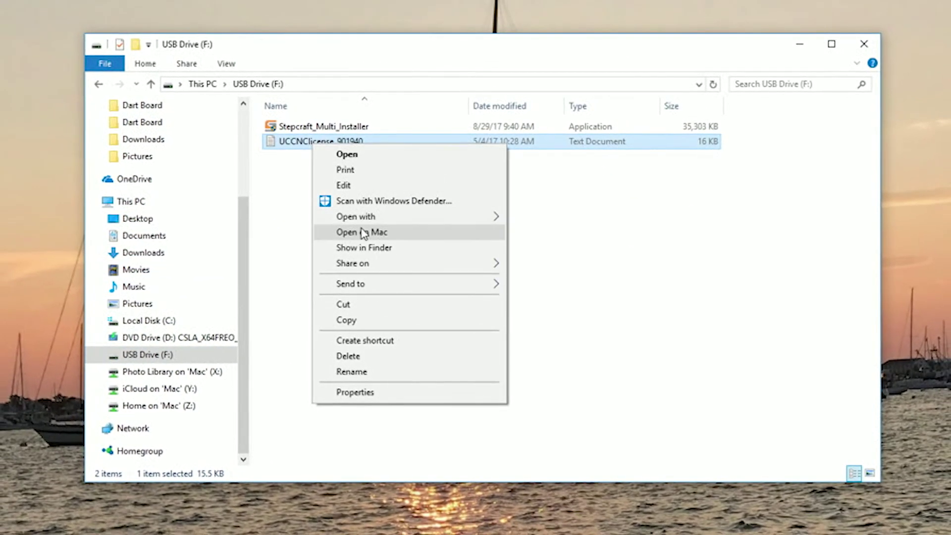
{"action": "left_click", "coordinate": [366, 322]}
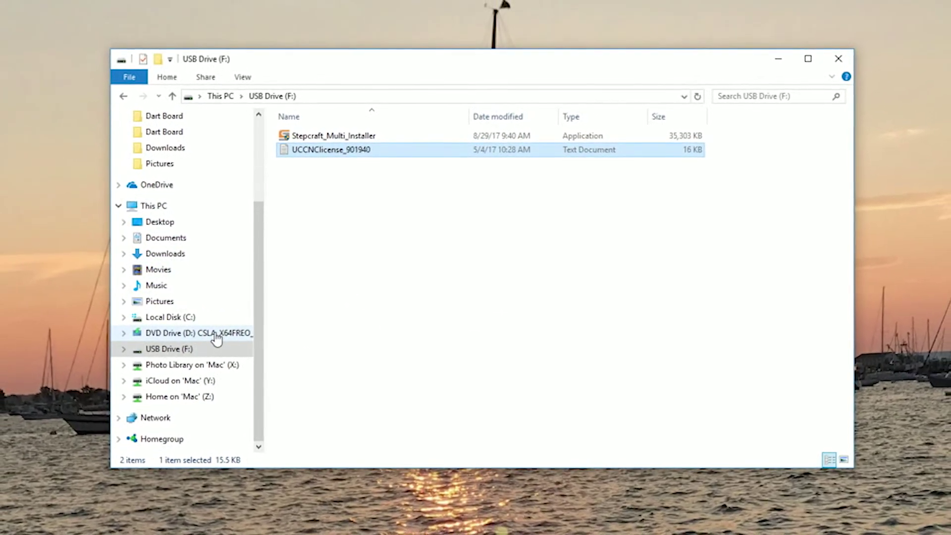
{"action": "left_click", "coordinate": [188, 317]}
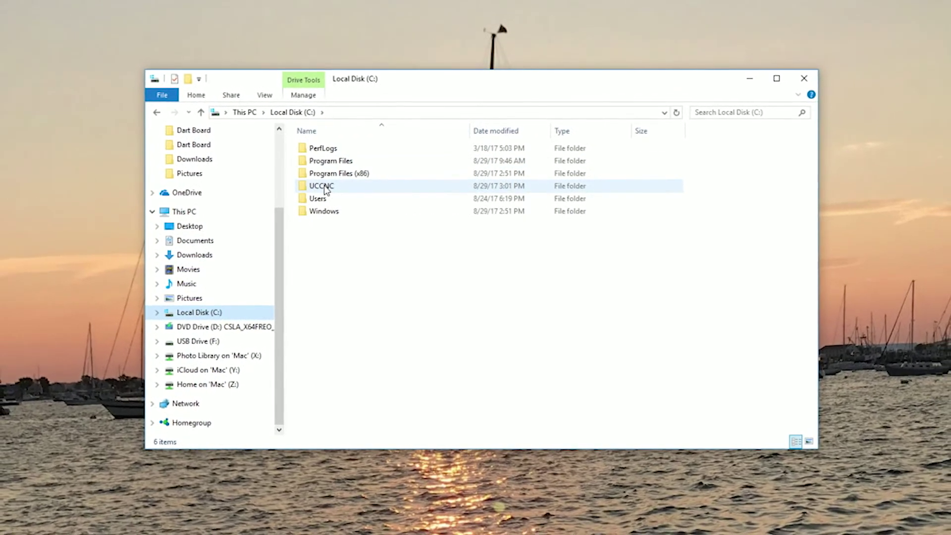
Step: Paste the UCCNC license file into the C:\UCCNC folder and close File Explorer
{"action": "double_click", "coordinate": [325, 187]}
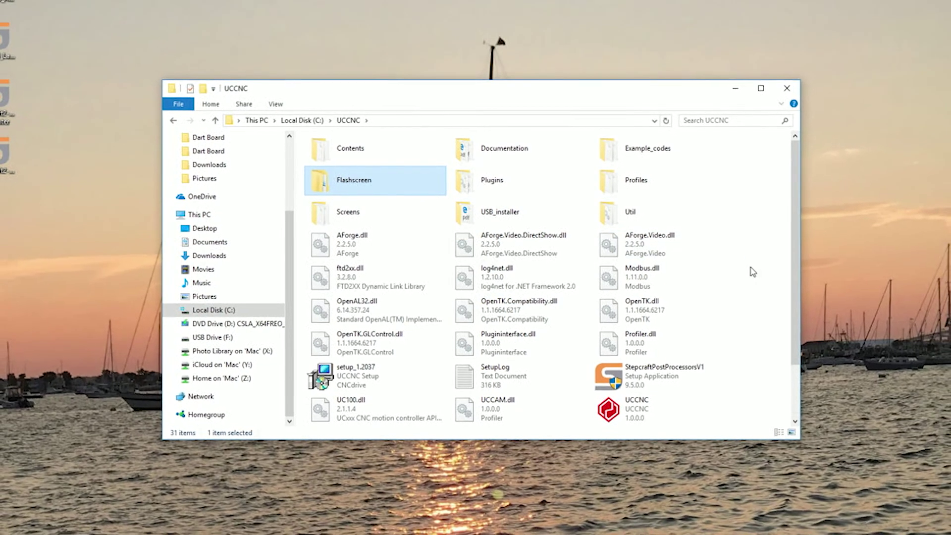
{"action": "right_click", "coordinate": [753, 271]}
{"action": "left_click", "coordinate": [777, 348]}
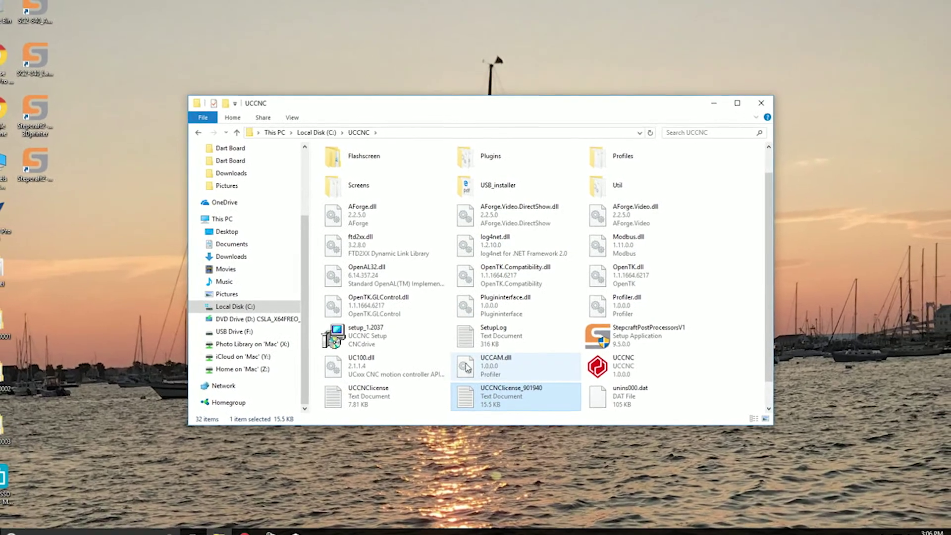
{"action": "left_click", "coordinate": [762, 102]}
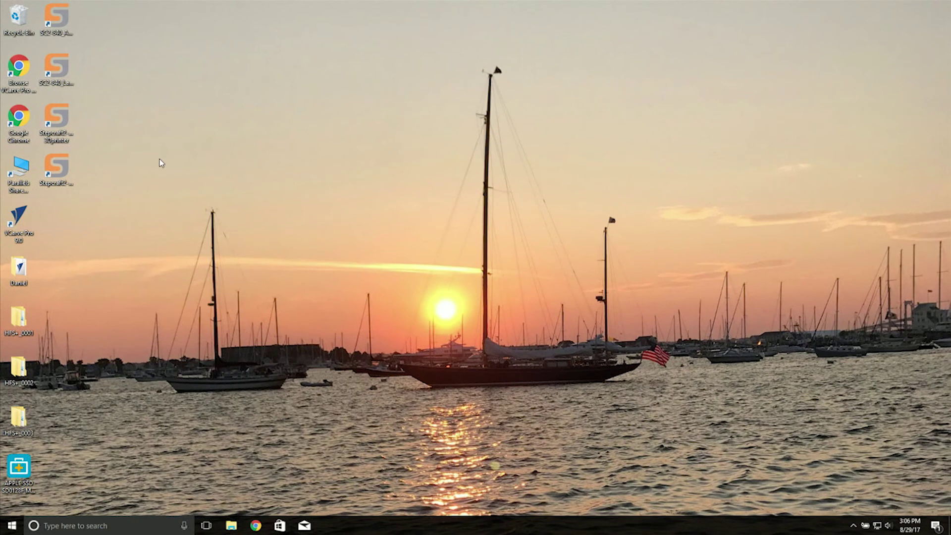
Step: Launch UCCNC from the Stepcraft2-840 desktop shortcut with the license now installed
{"action": "double_click", "coordinate": [58, 172]}
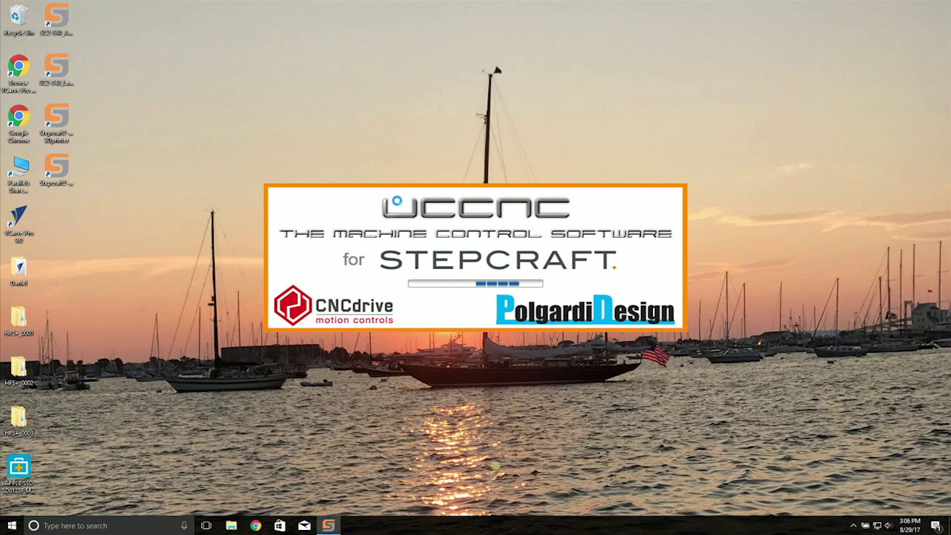